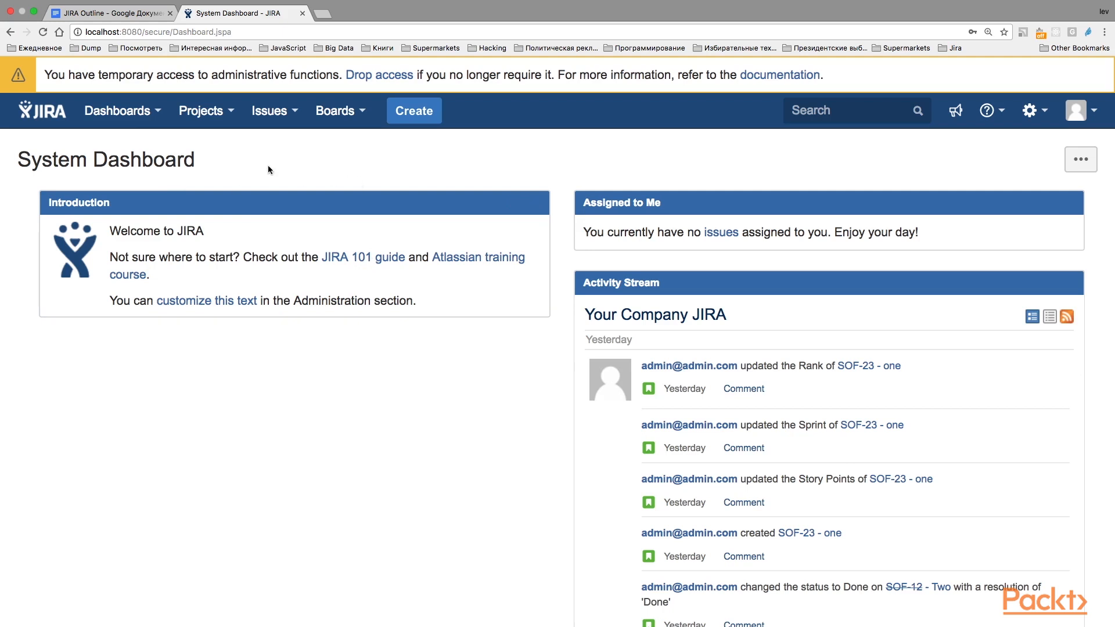
Step: Start creating a new project to reach the choice of project templates
click(204, 117)
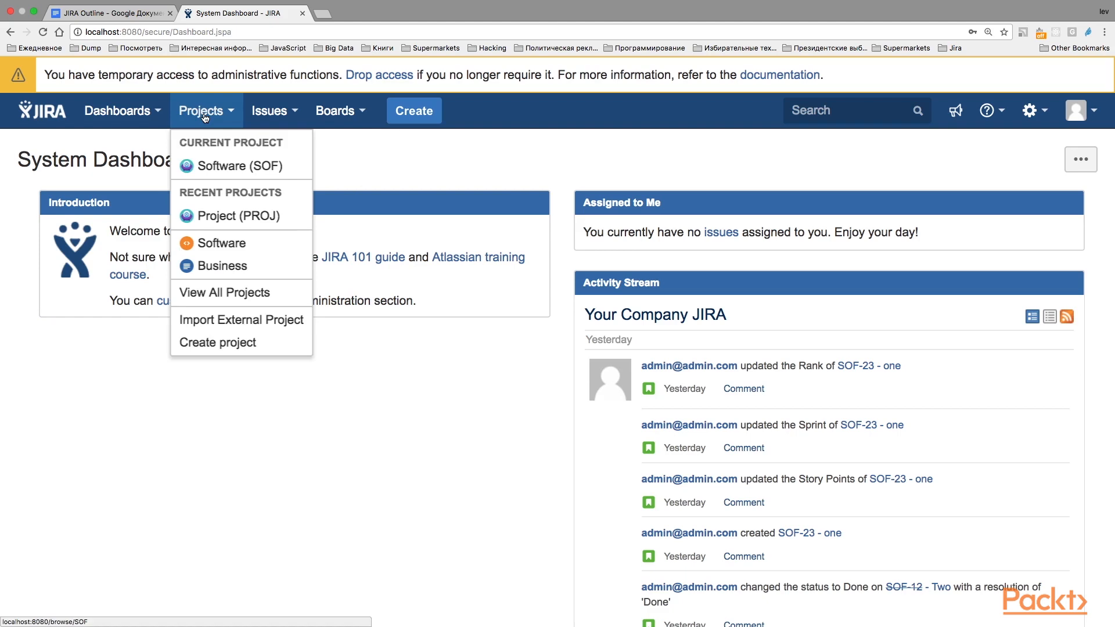
click(215, 343)
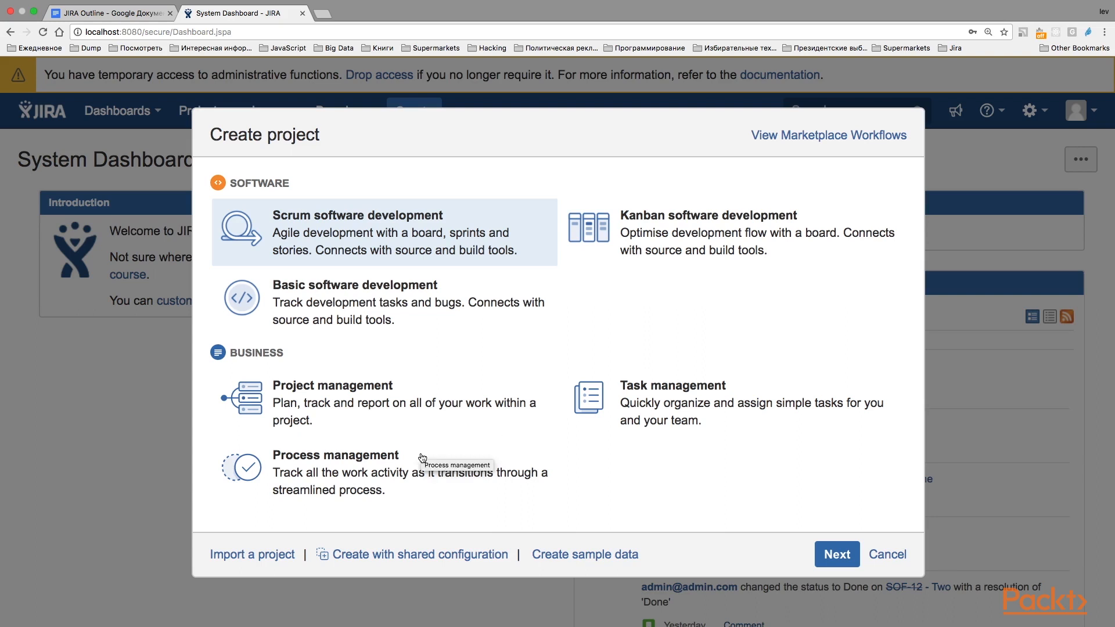
click(390, 555)
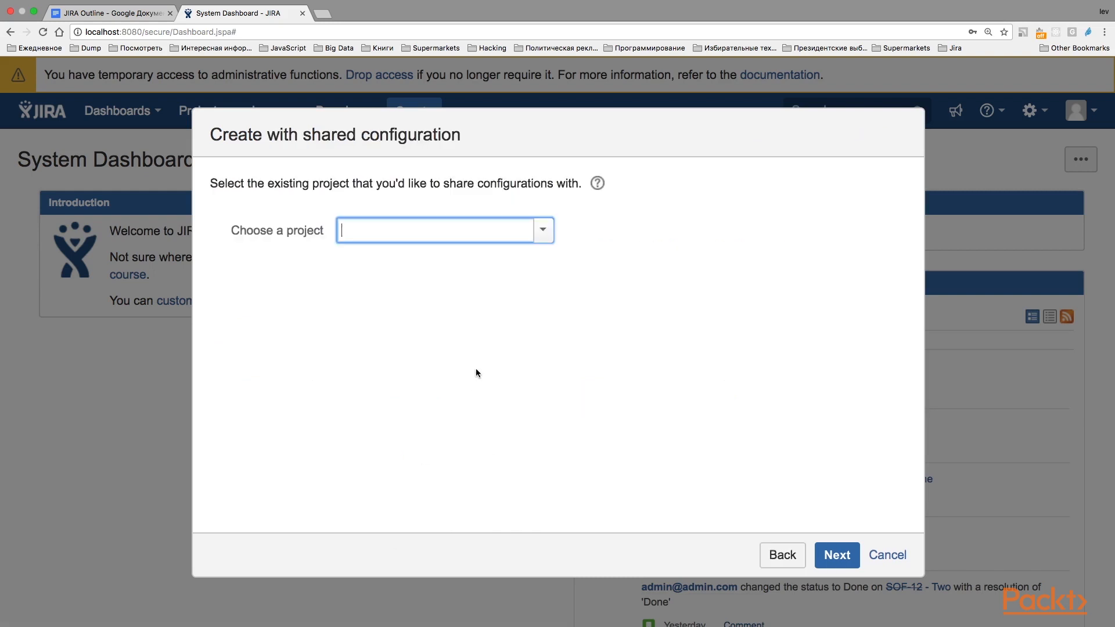
click(542, 231)
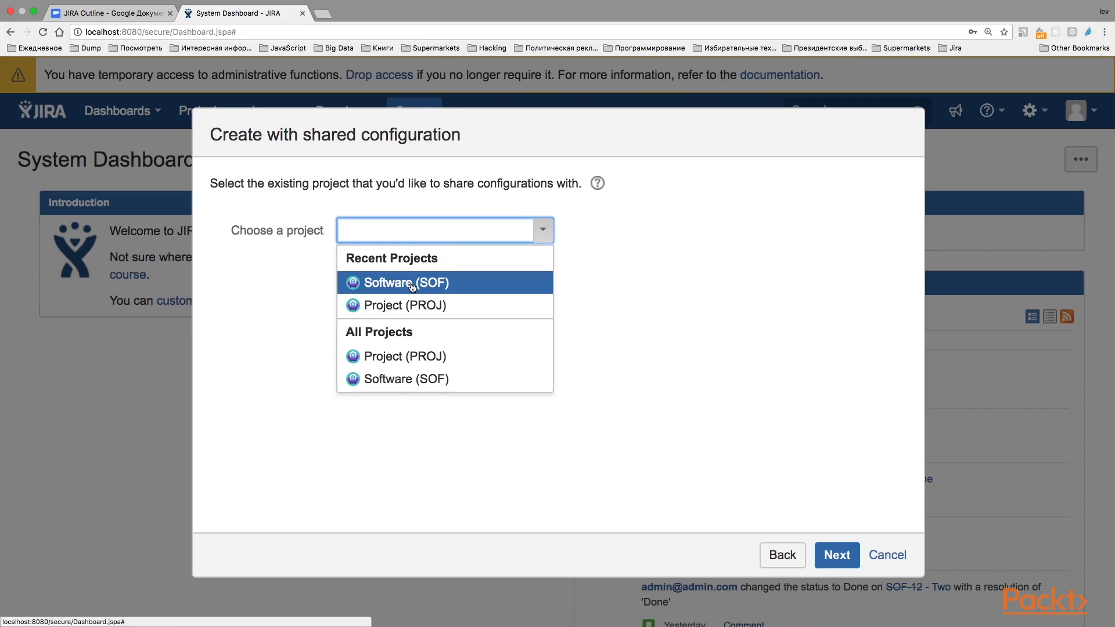
click(428, 288)
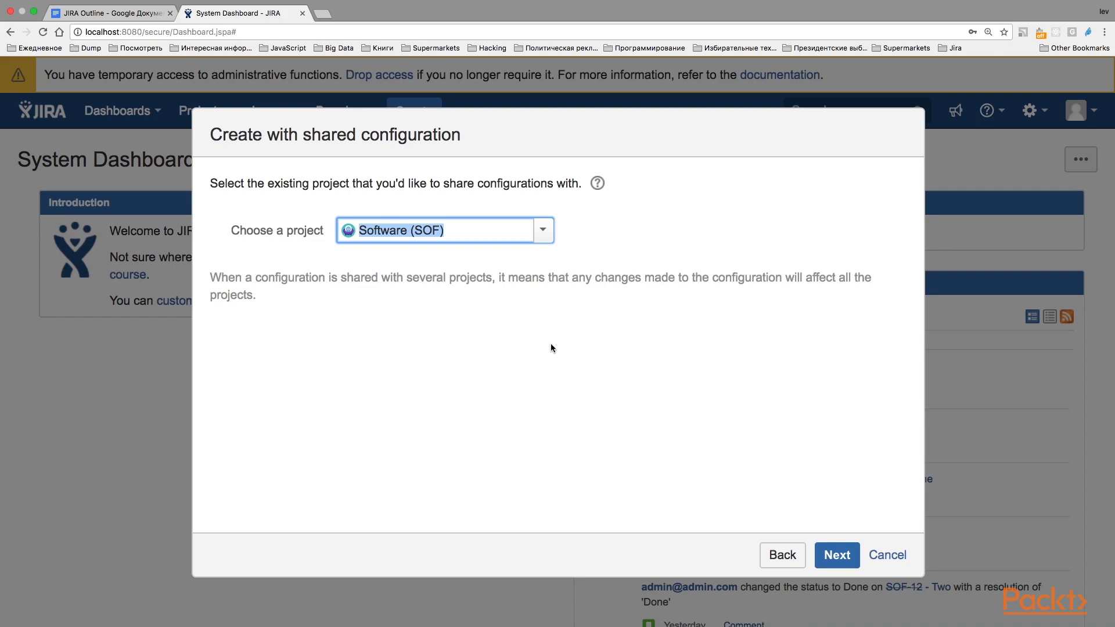
click(782, 554)
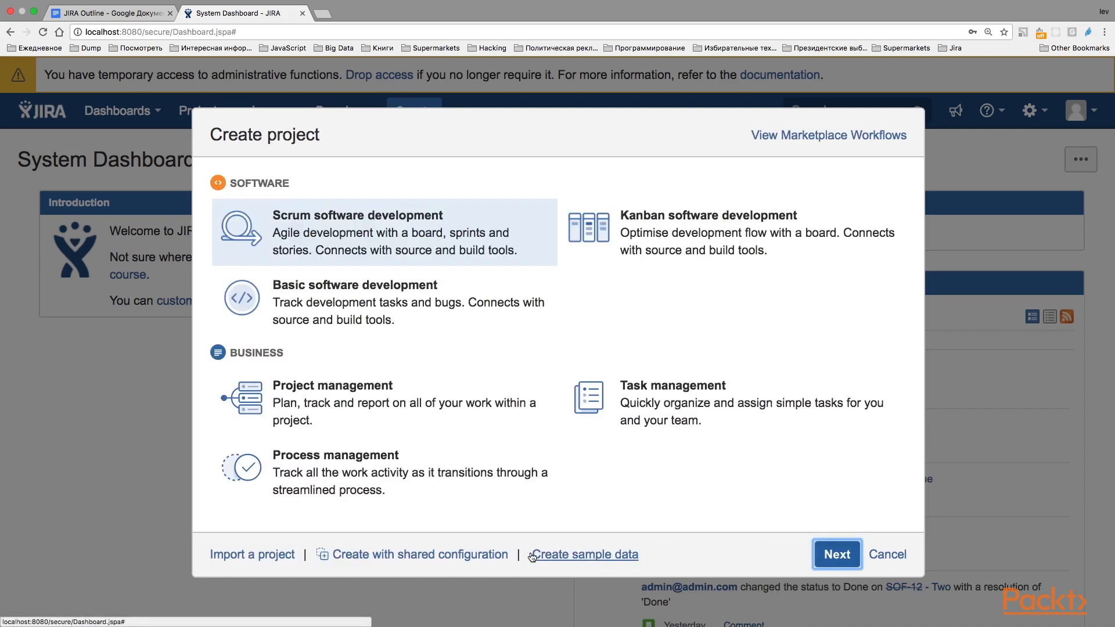
Step: Choose the Project management template with sample data for the new project and name it Packt
click(604, 556)
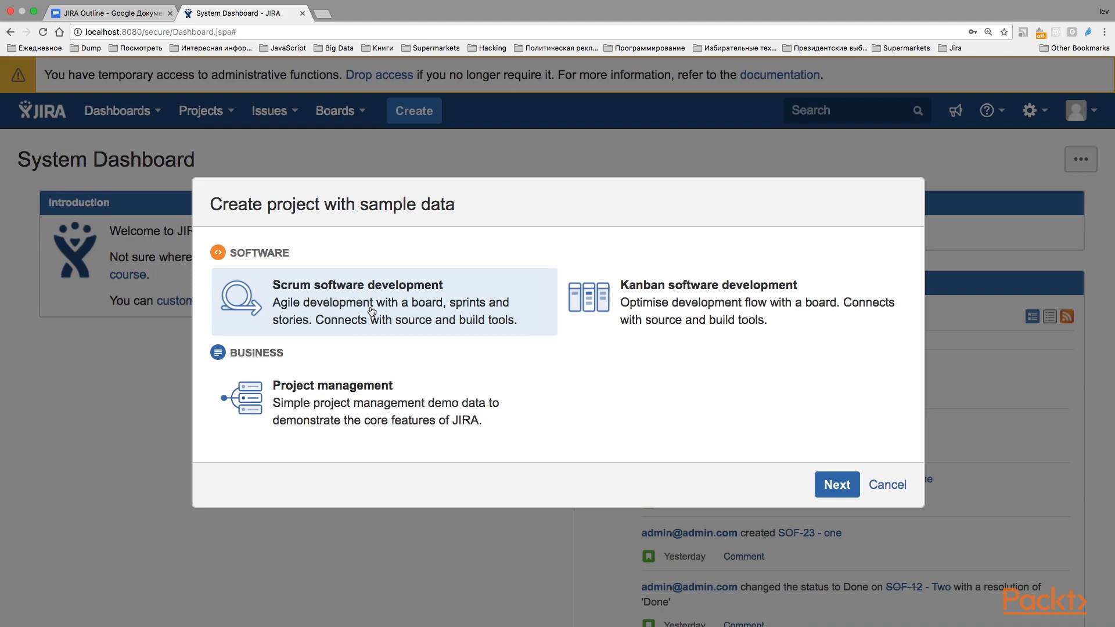
click(468, 393)
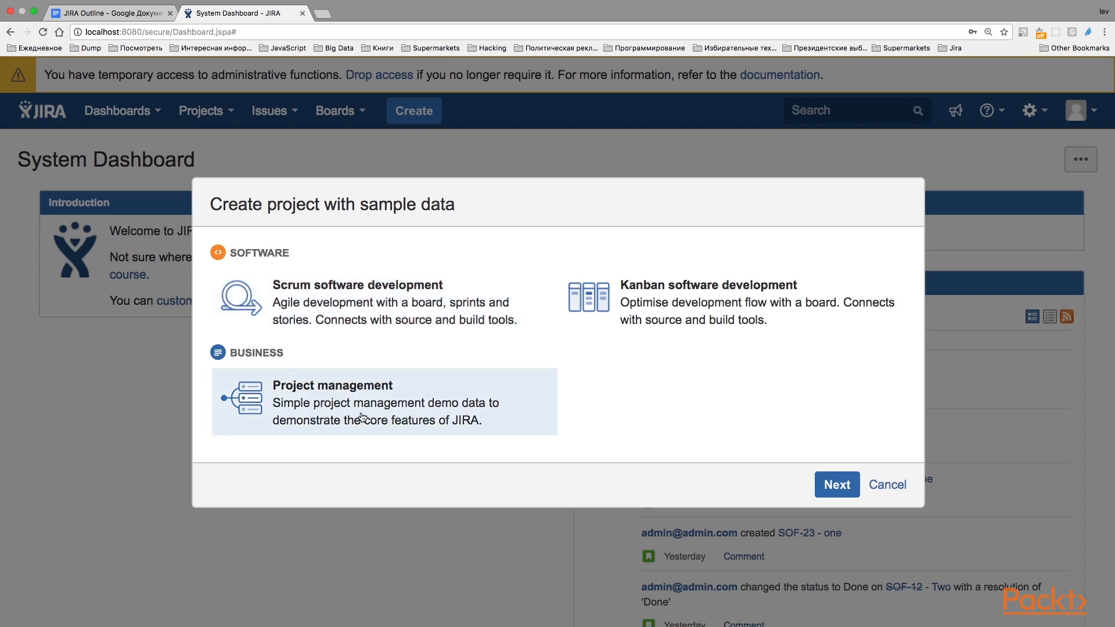
click(832, 483)
text(Packt)
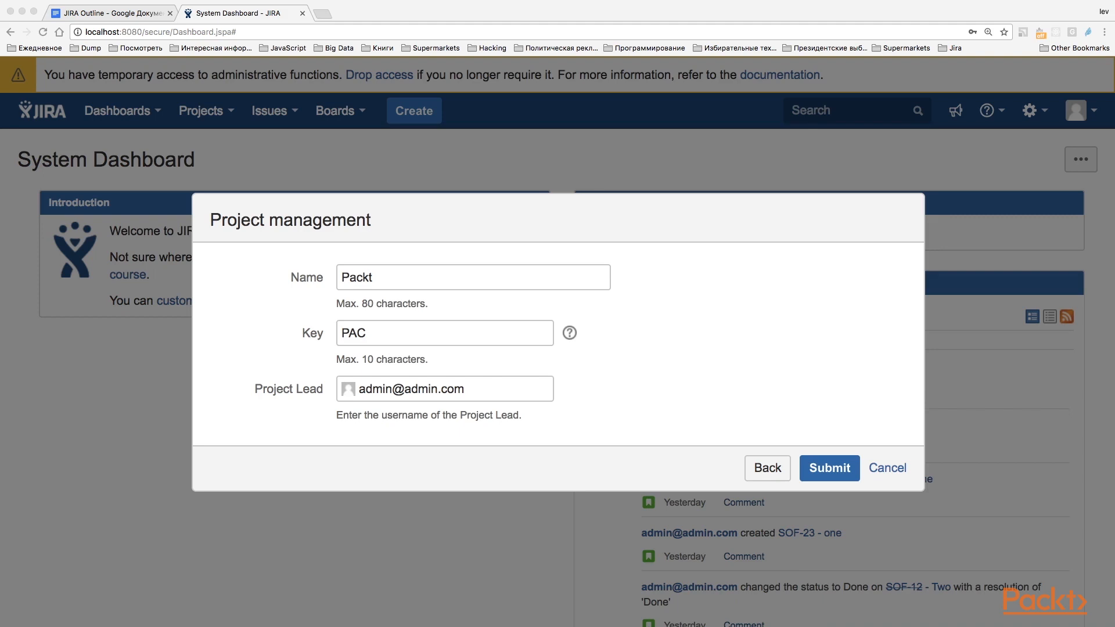
Step: Check the project's key and lead fields, keep PAC and the preset project lead, and create the project
click(366, 336)
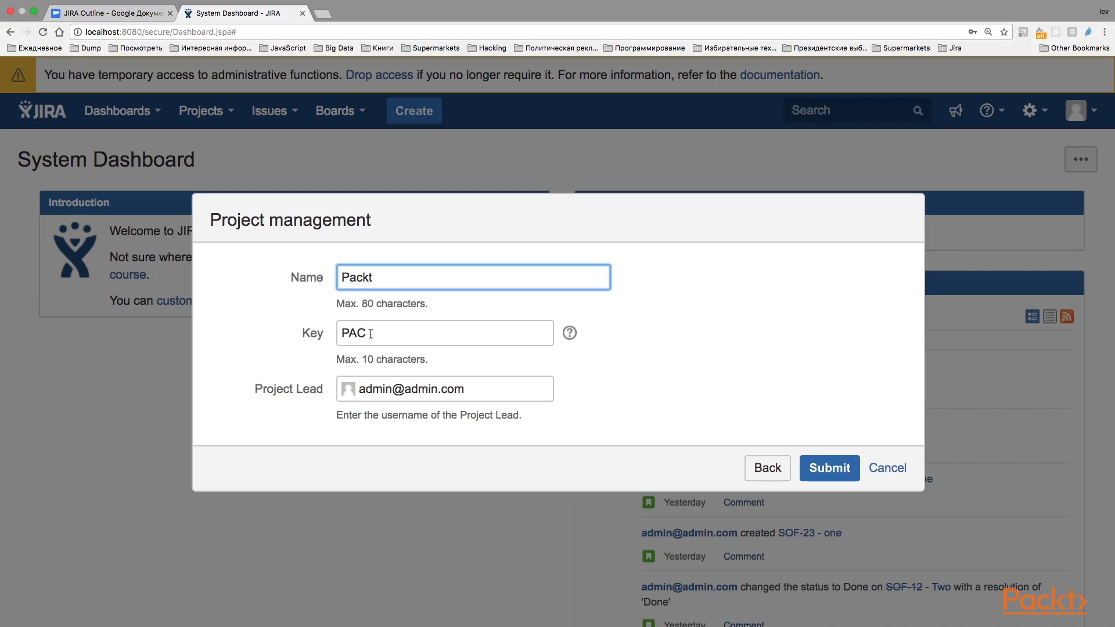
click(366, 333)
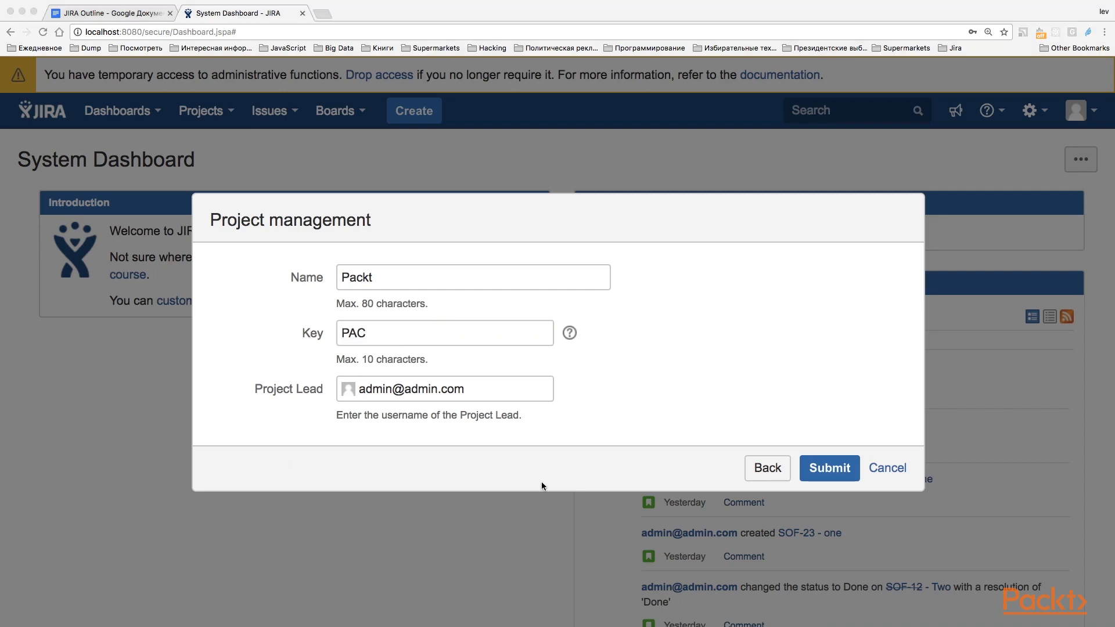
click(386, 343)
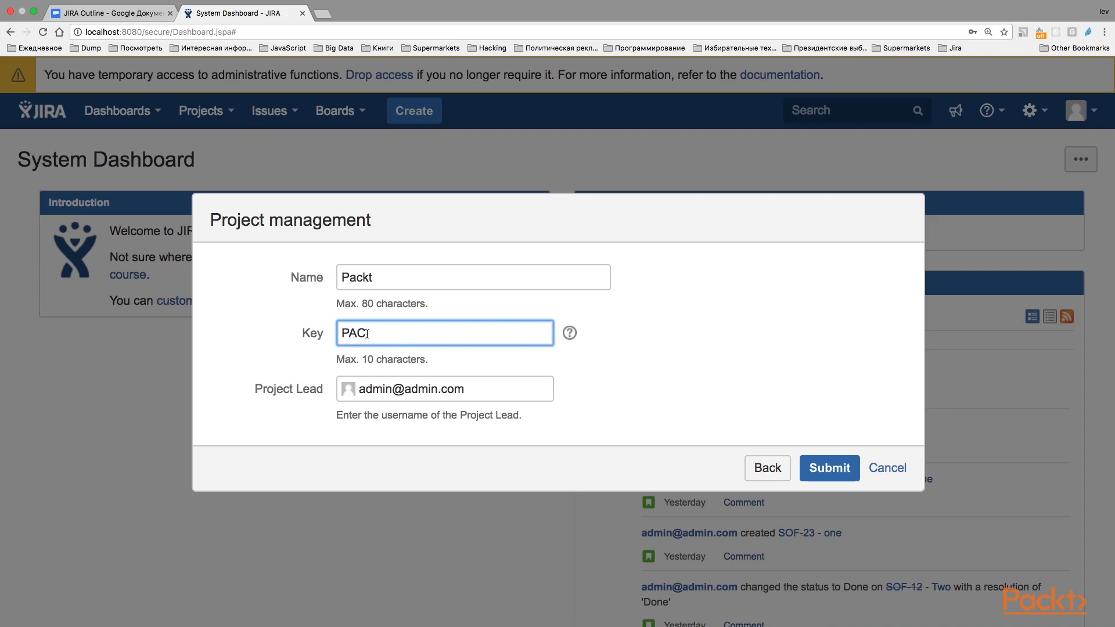
click(464, 395)
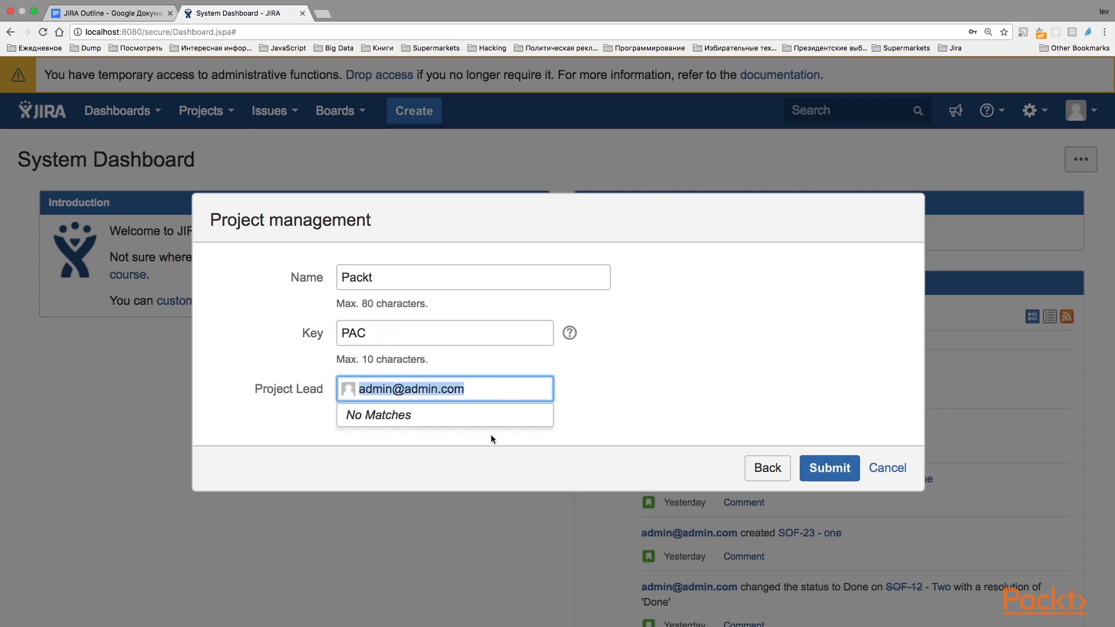
click(677, 378)
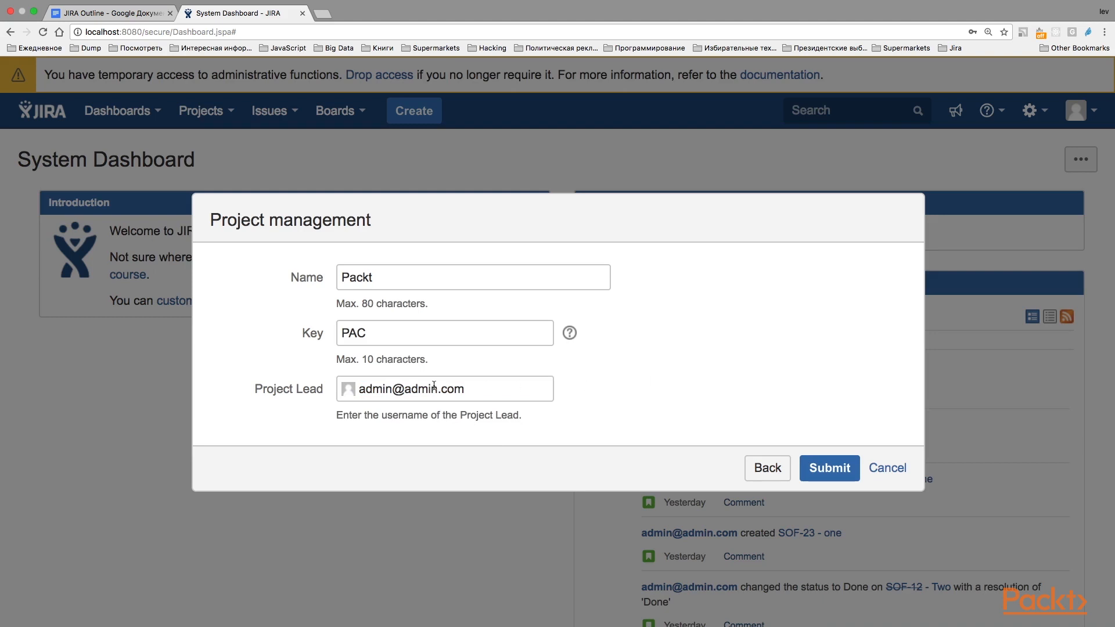
click(466, 389)
click(689, 369)
click(474, 391)
click(784, 416)
click(832, 468)
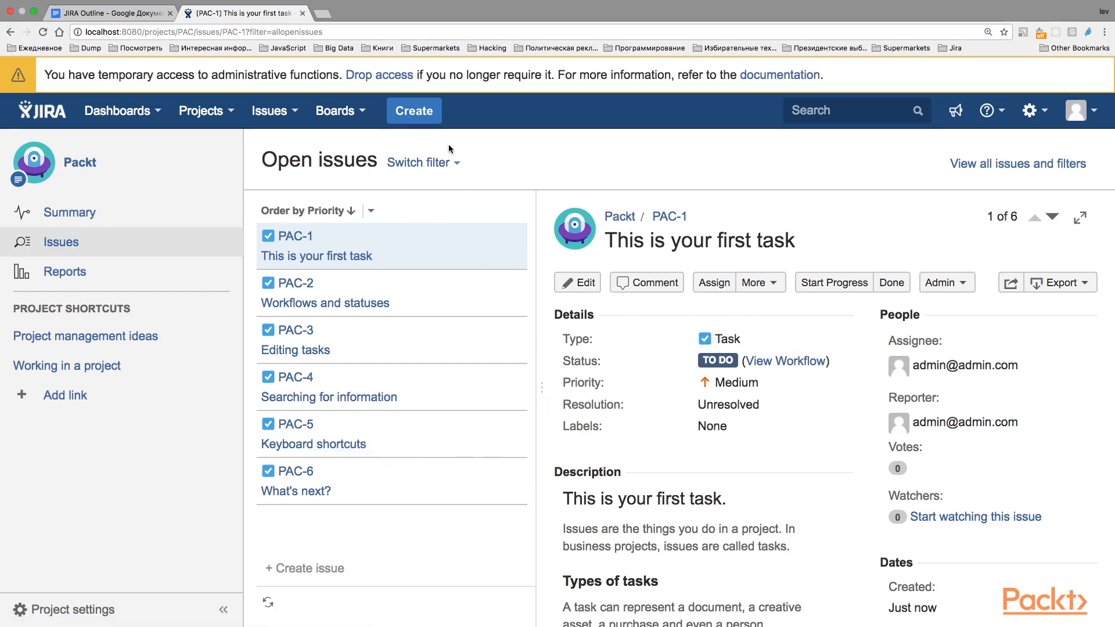
Step: Start a new issue and check the project and issue type choices, keeping Packt (PAC) and Task
click(406, 111)
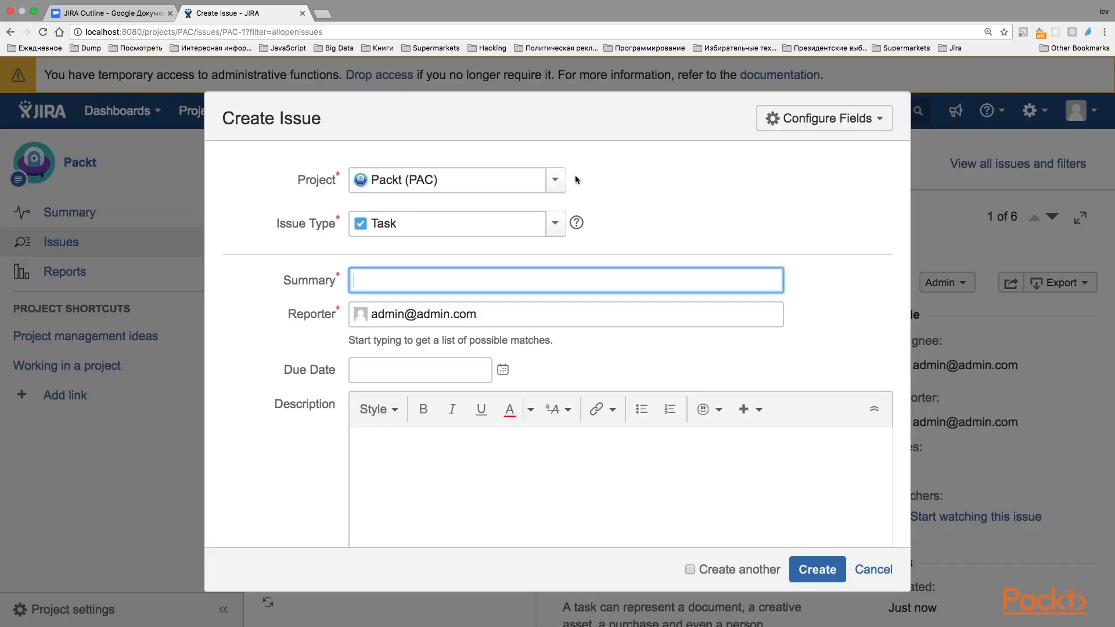
click(555, 179)
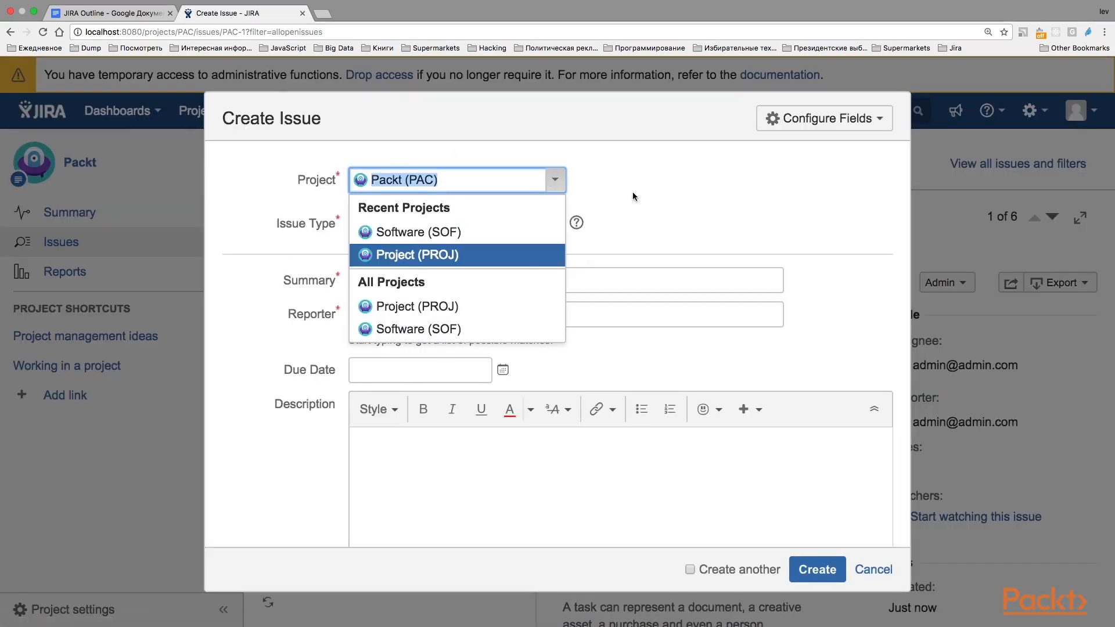
click(659, 171)
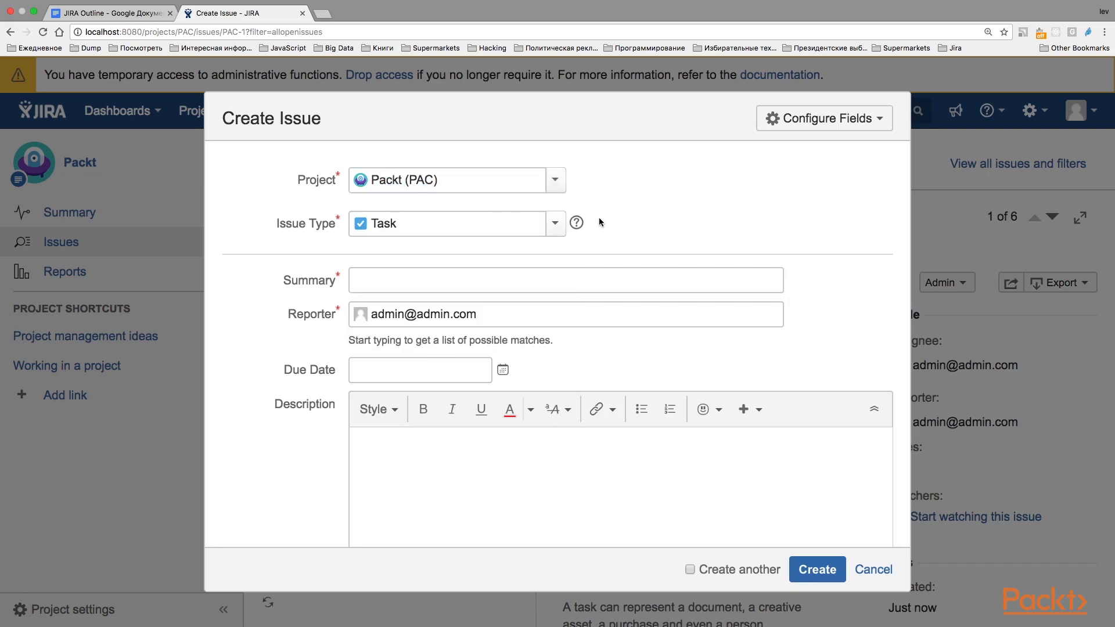
scroll(361, 336, down, 5)
scroll(362, 336, up, 5)
scroll(265, 377, down, 5)
scroll(270, 448, up, 5)
click(556, 225)
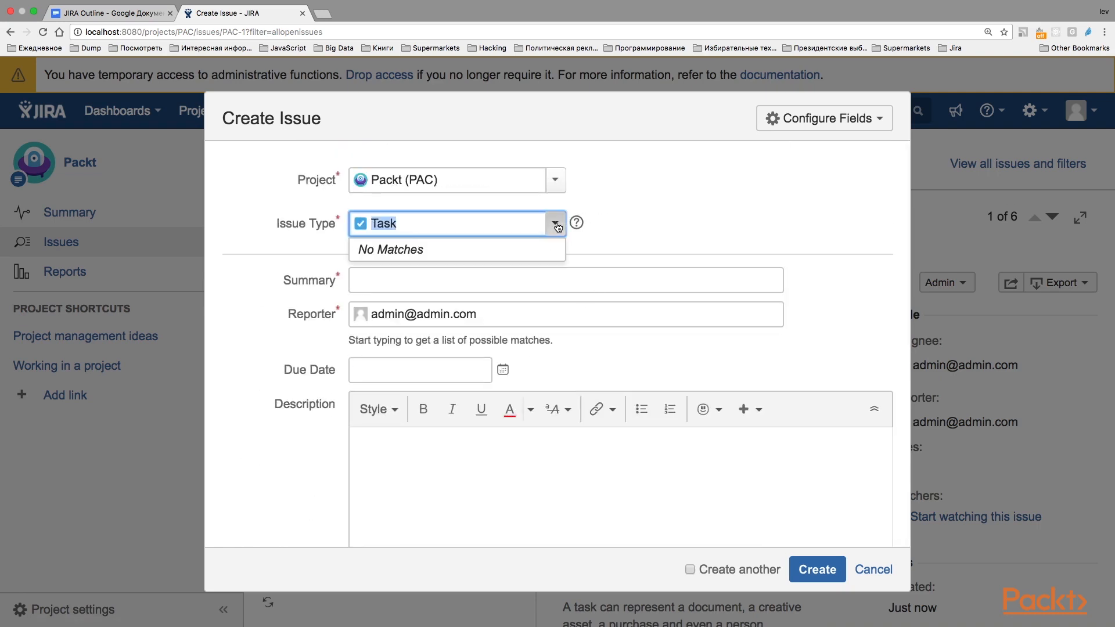
click(526, 128)
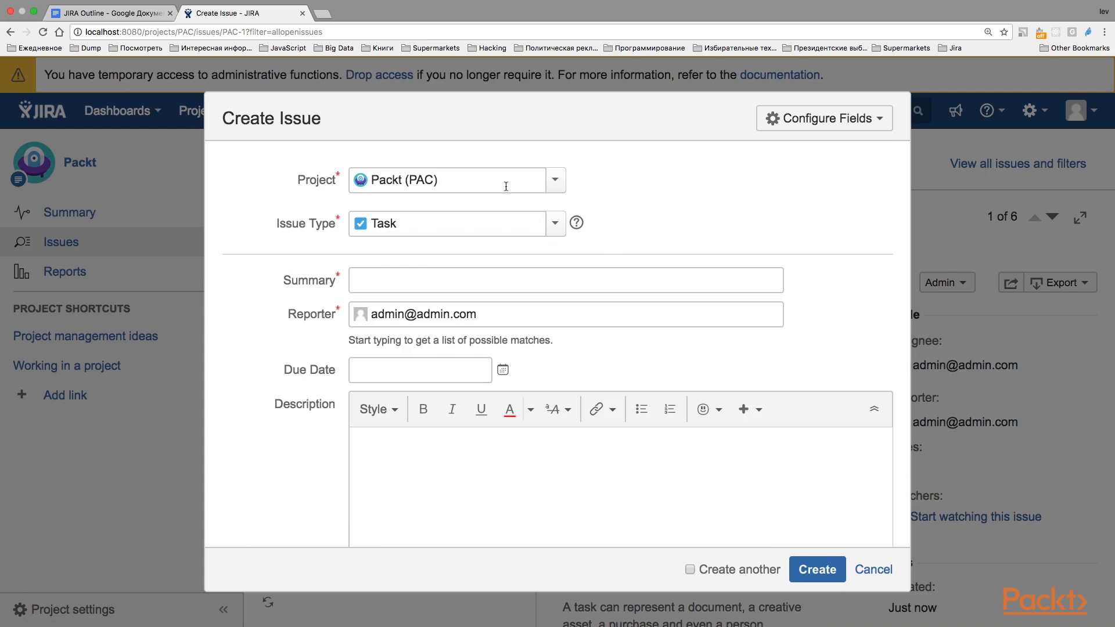
click(556, 223)
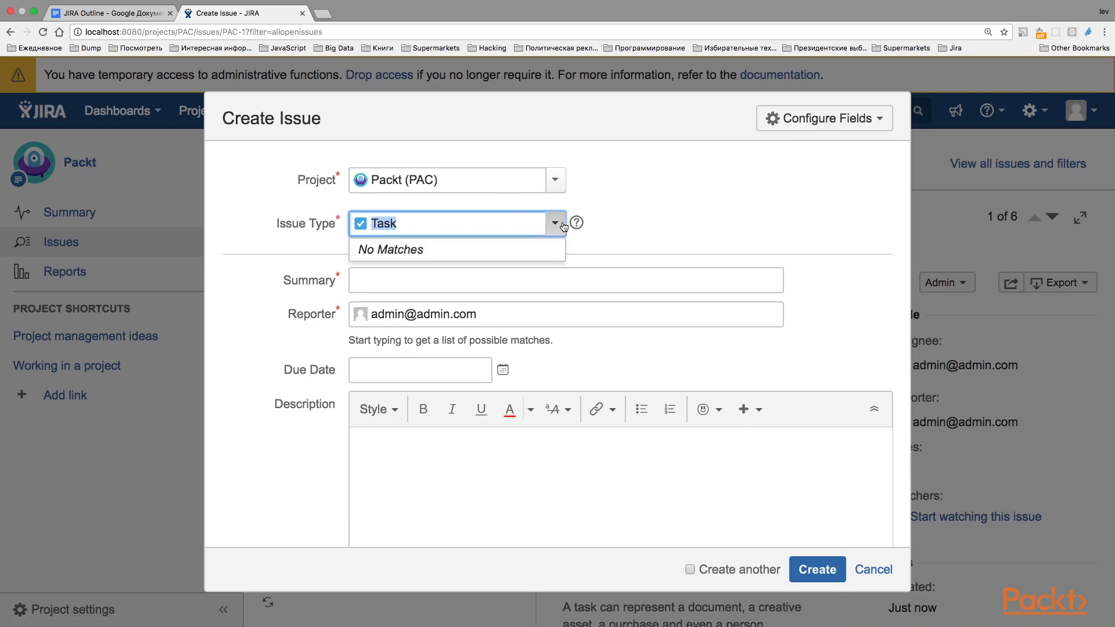
click(657, 205)
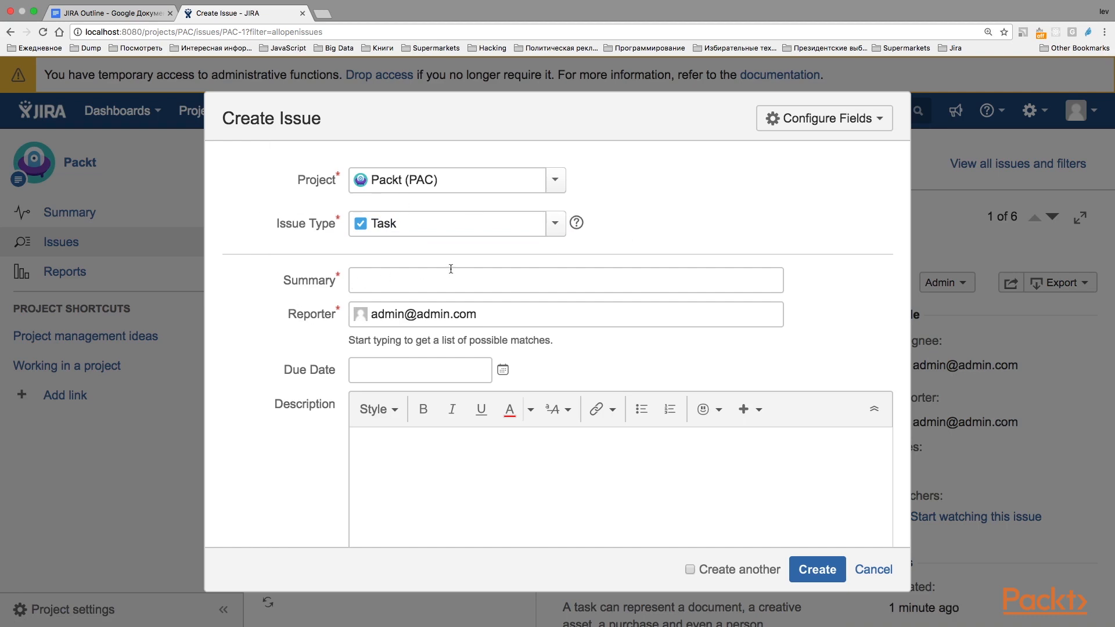
Step: Create the task with the summary "My first issue", keeping the remaining fields at their defaults, and open the new issue
click(370, 280)
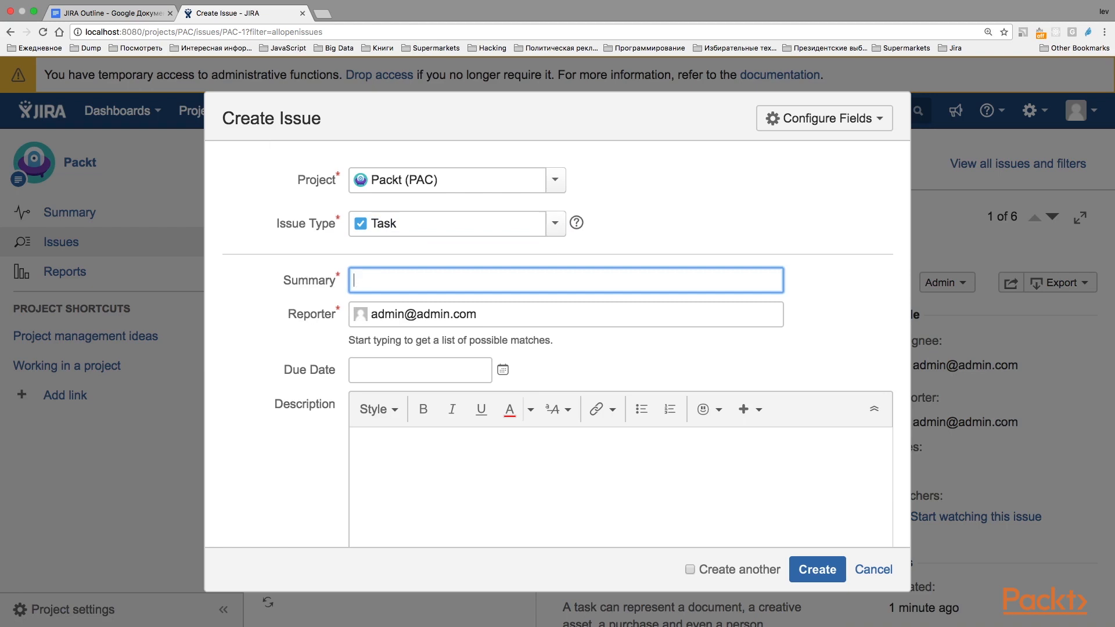
text(My first issue)
scroll(447, 286, down, 1)
scroll(447, 286, down, 2)
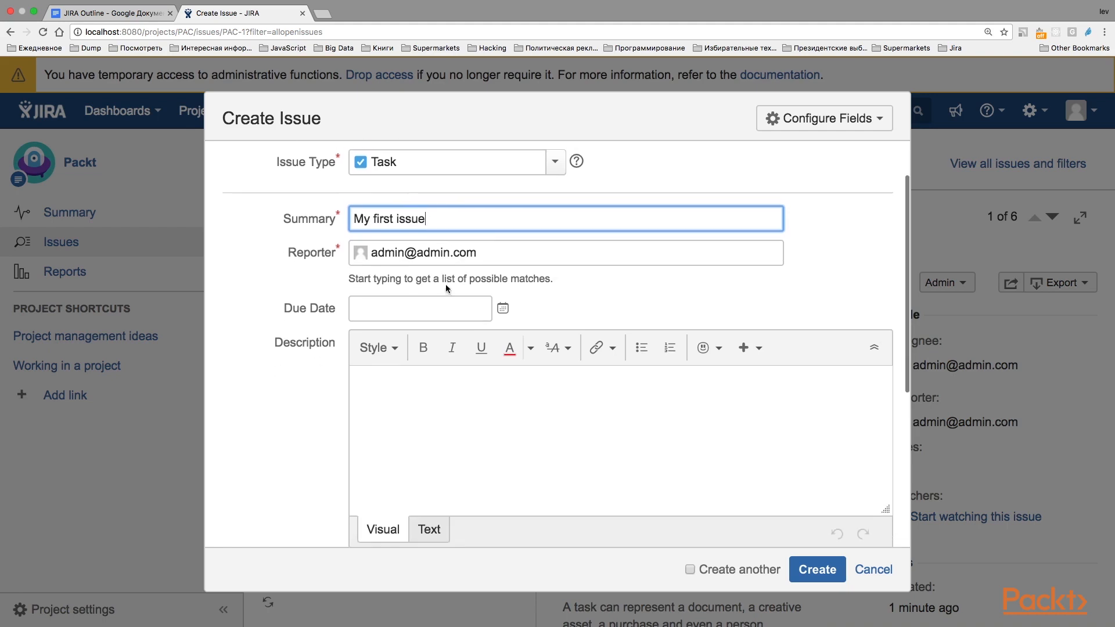
click(494, 255)
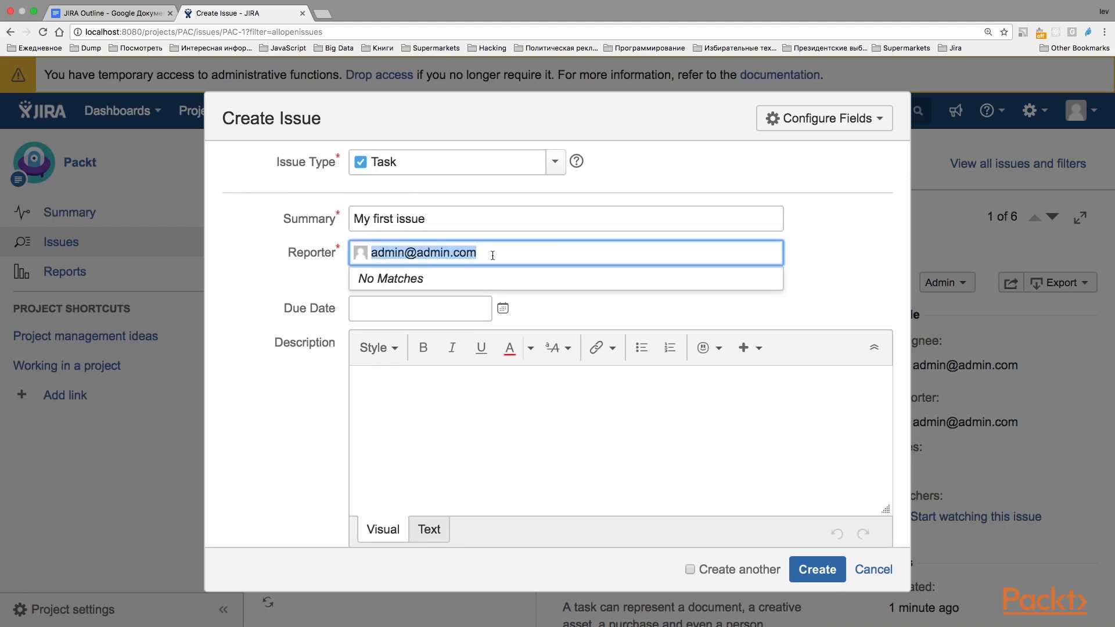
click(290, 270)
scroll(291, 268, down, 5)
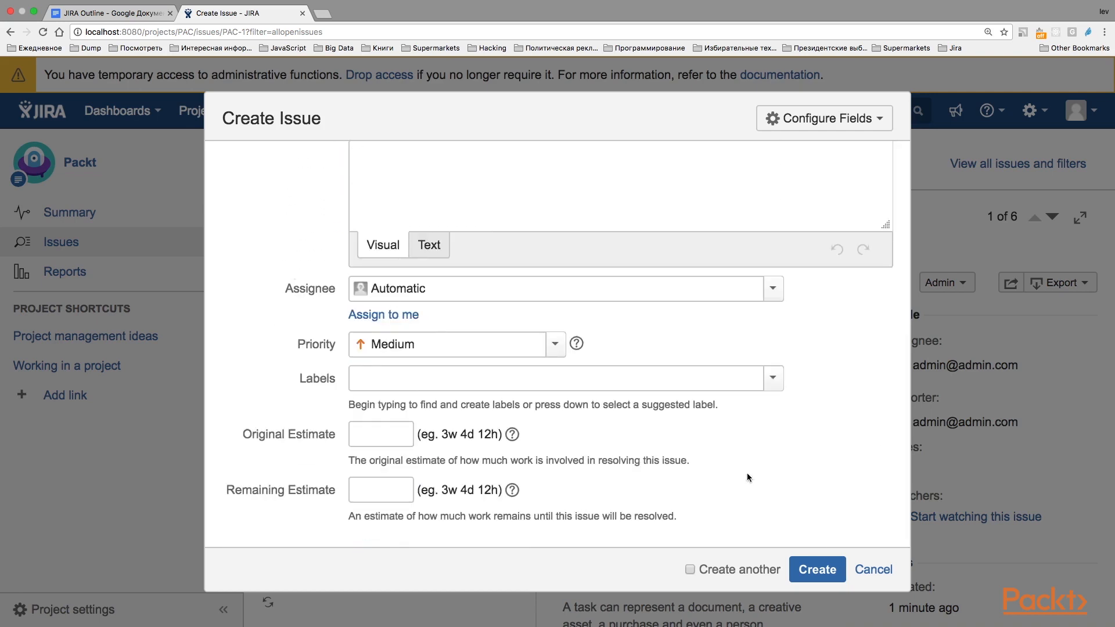
click(811, 570)
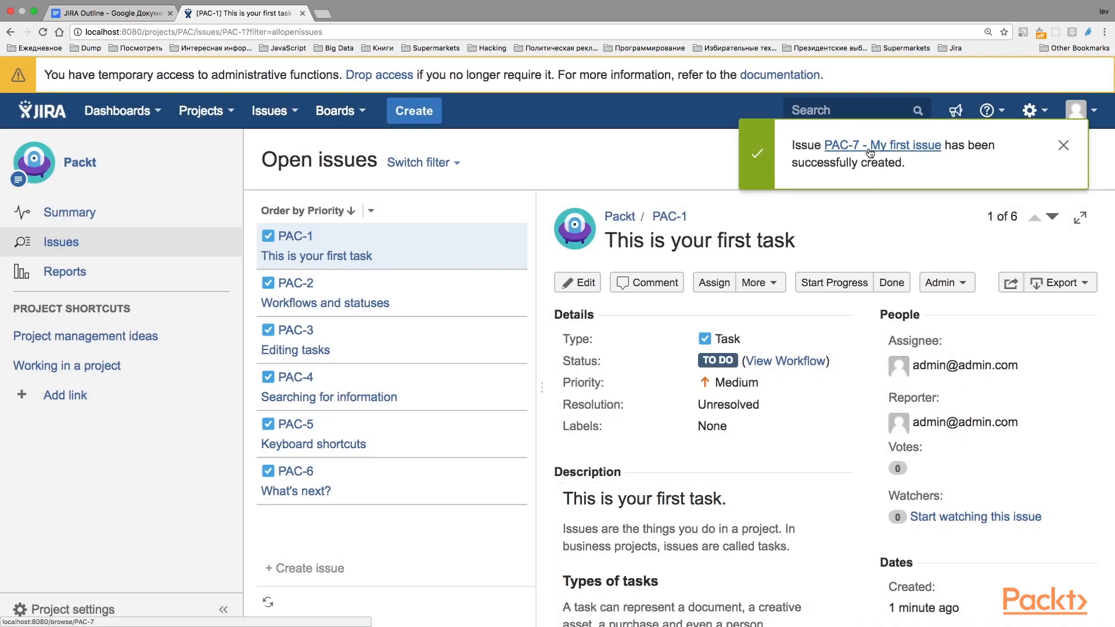
click(869, 153)
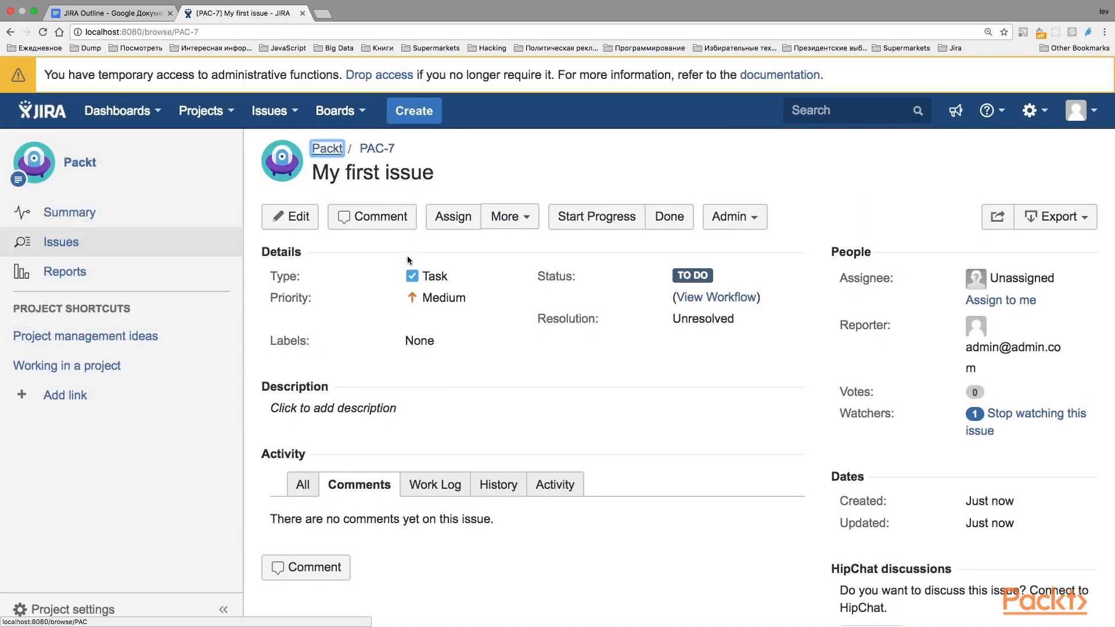